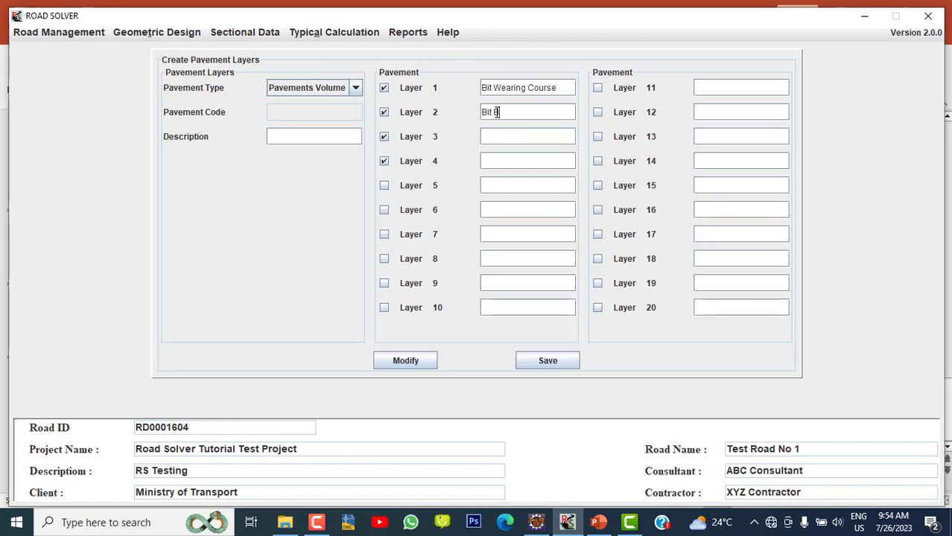
Step: Name pavement layer 2 "Bit Base Course" and layer 3 "Agg Base Course"
key("BackSpace")
key("BackSpace")
key("BackSpace")
key("BackSpace")
type("ase Course")
left_click(491, 132)
type("Agg Base")
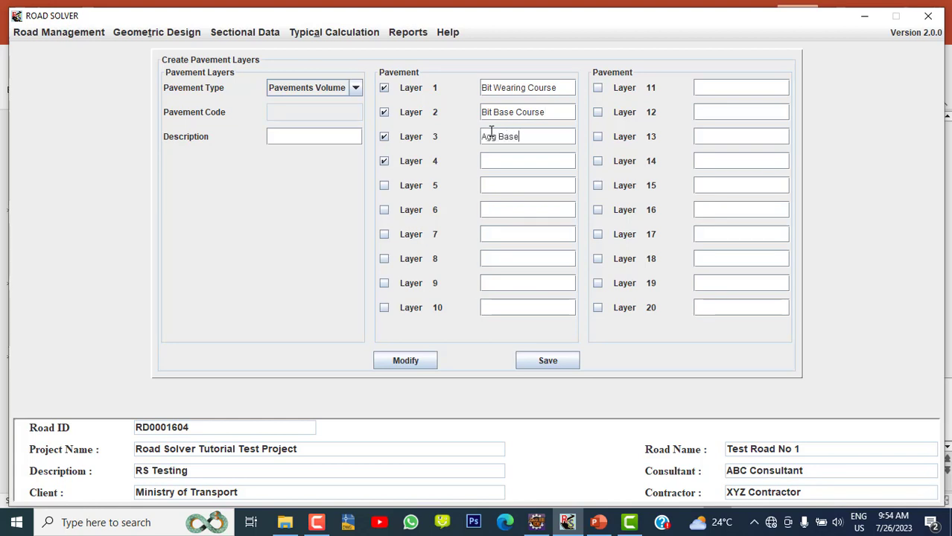
type(" Course")
Step: Name pavement layer 4 "Sub Grade"
left_click(492, 155)
type("Sub Gra")
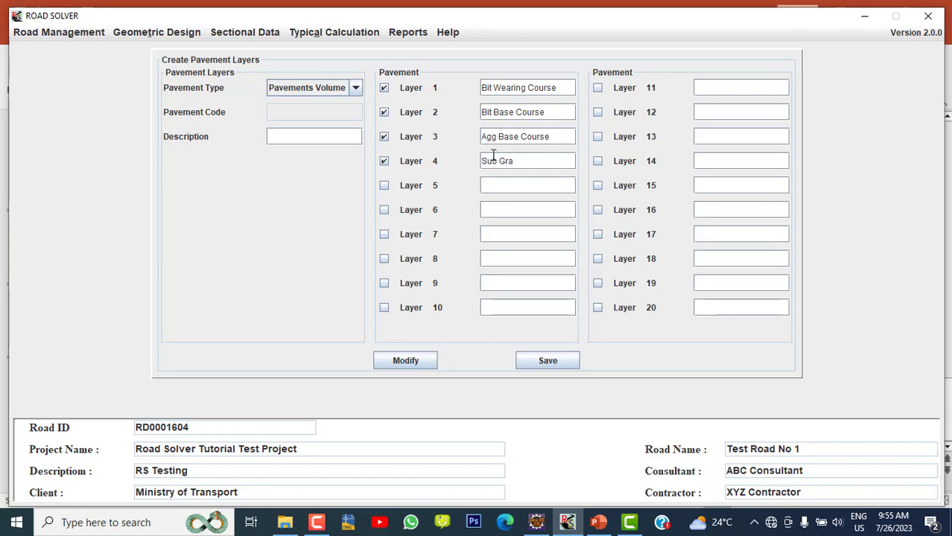
type("ge")
key("BackSpace")
key("BackSpace")
type("de")
Step: Describe the pavement layer set as "Pav Vol Layers" and save it
left_click(308, 137)
type("Pav Vol Layers")
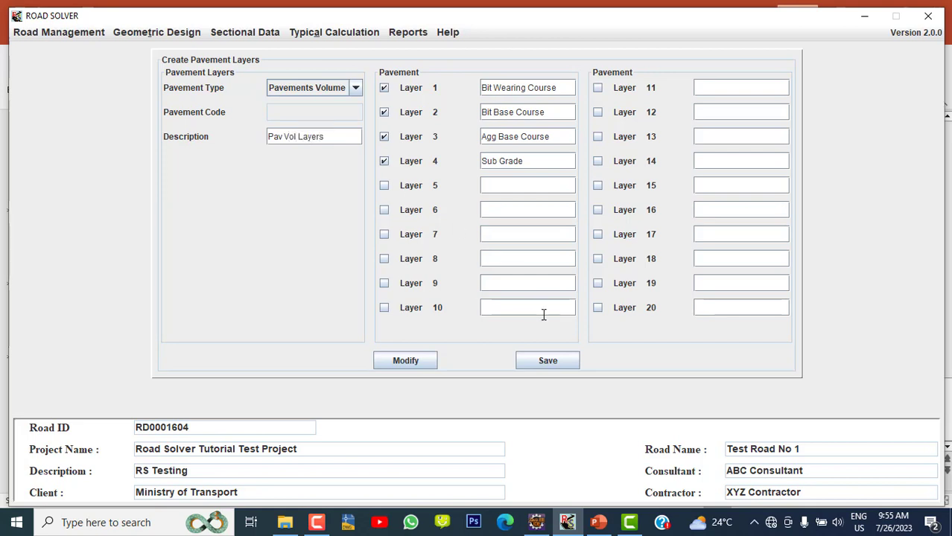
left_click(561, 363)
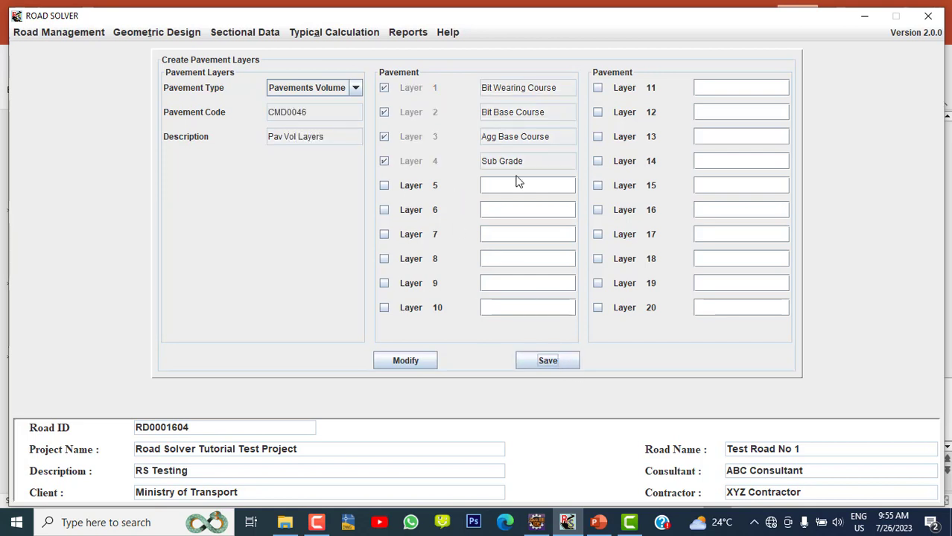
Step: Start a new template model of type Pavements Volume and enable templates 1 to 4
left_click(344, 34)
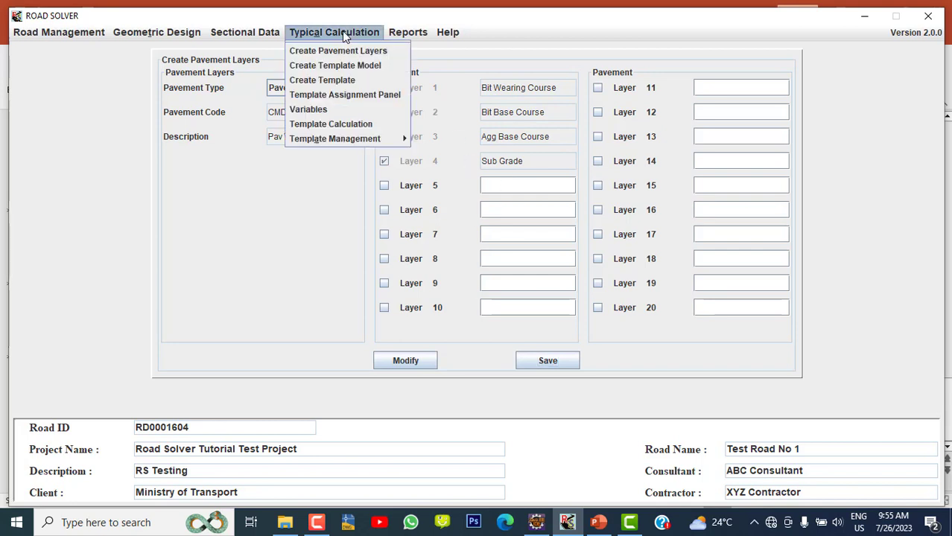
left_click(361, 67)
left_click(355, 88)
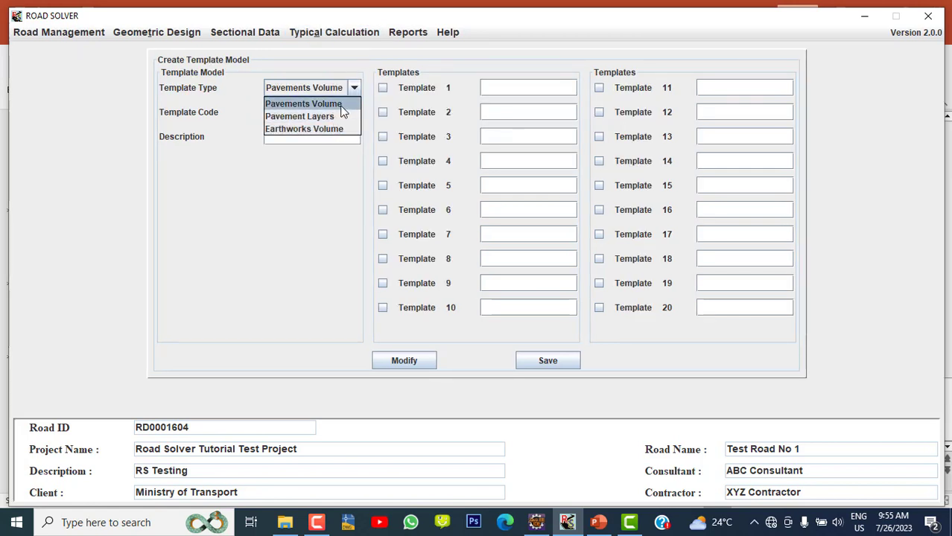
left_click(333, 105)
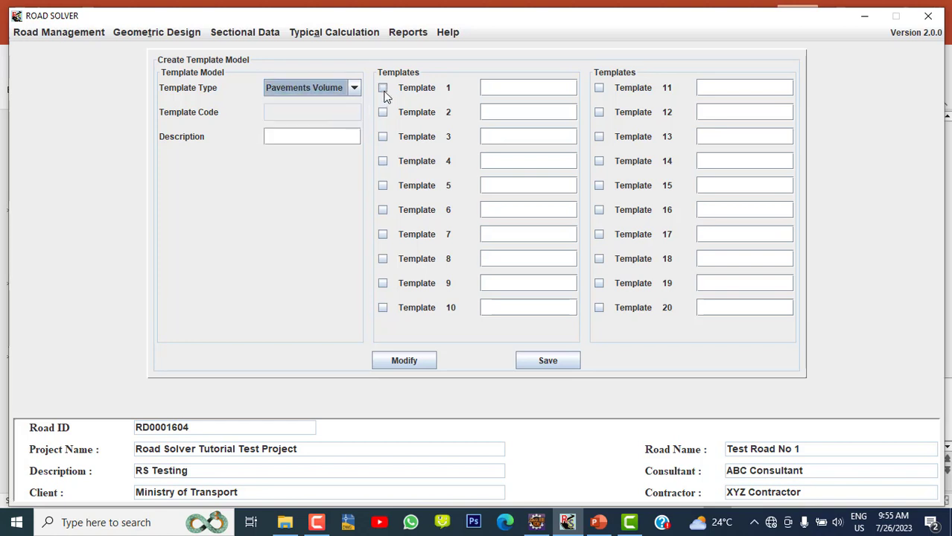
left_click(382, 89)
left_click(382, 112)
left_click(382, 137)
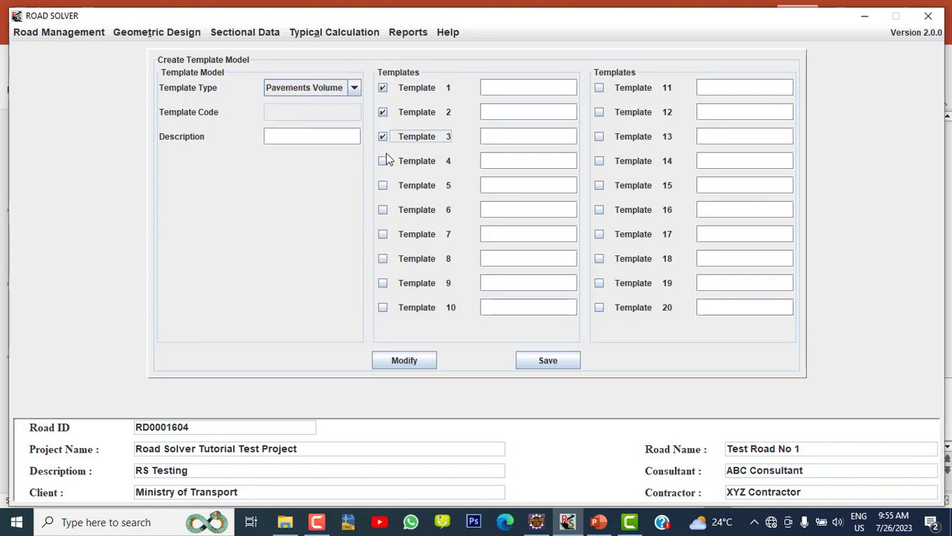
left_click(383, 162)
Step: Name templates 1 to 4 "BWC Temp", "BBC Temp", "ABC Temp" and "SG Temp" in that order
left_click(493, 90)
type("BVC Tem")
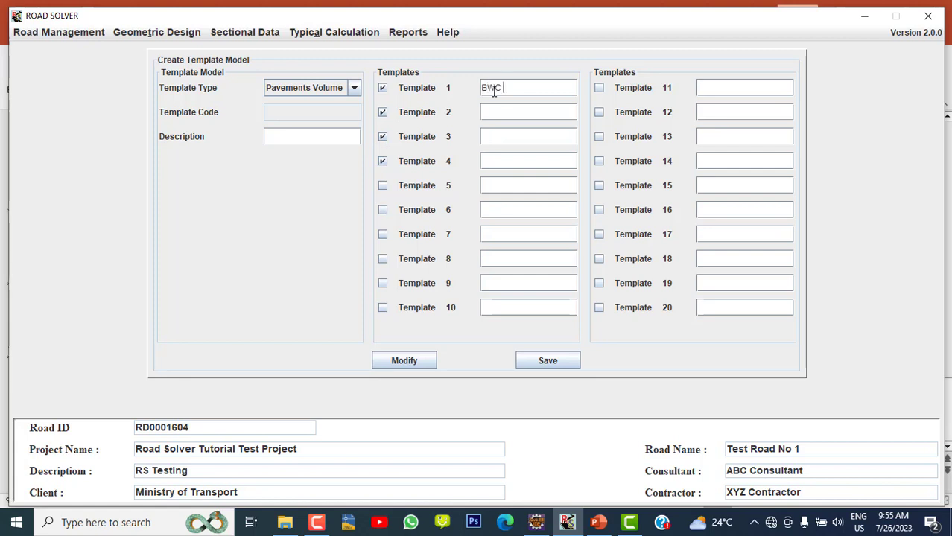
type("p")
left_click(494, 113)
type("BBC Temp")
left_click(494, 135)
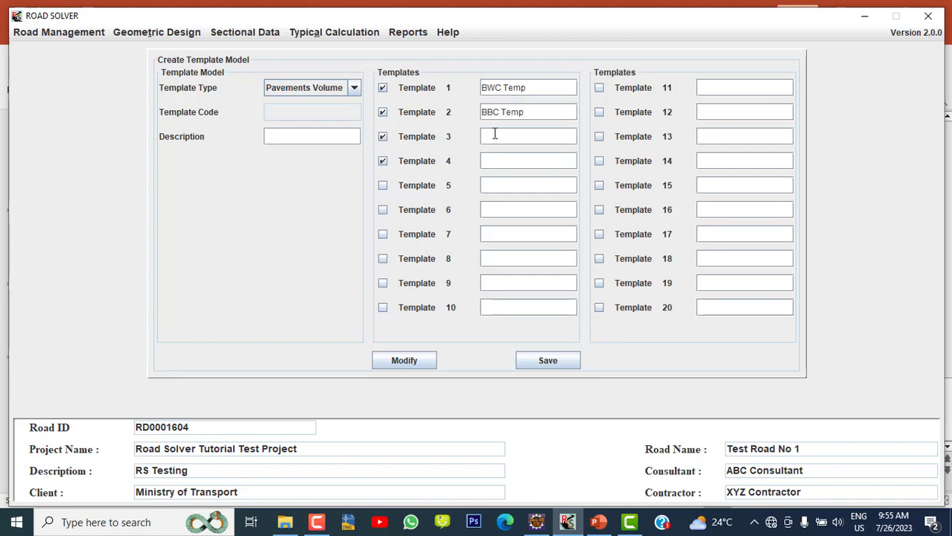
type("ABC Temp")
left_click(500, 155)
type("SG Temp")
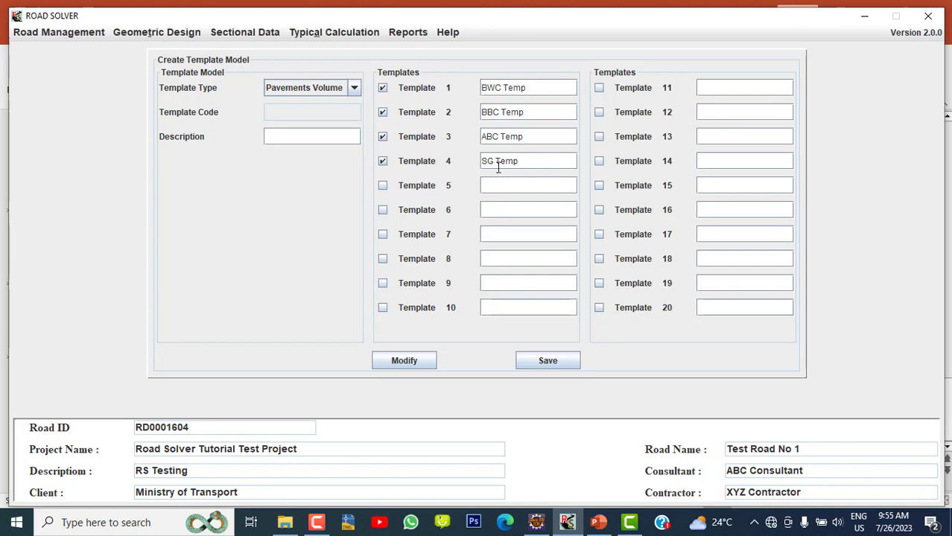
Step: Describe the template model as "Templa Pave" and save it
left_click(294, 138)
type("Templa Pave")
left_click(549, 366)
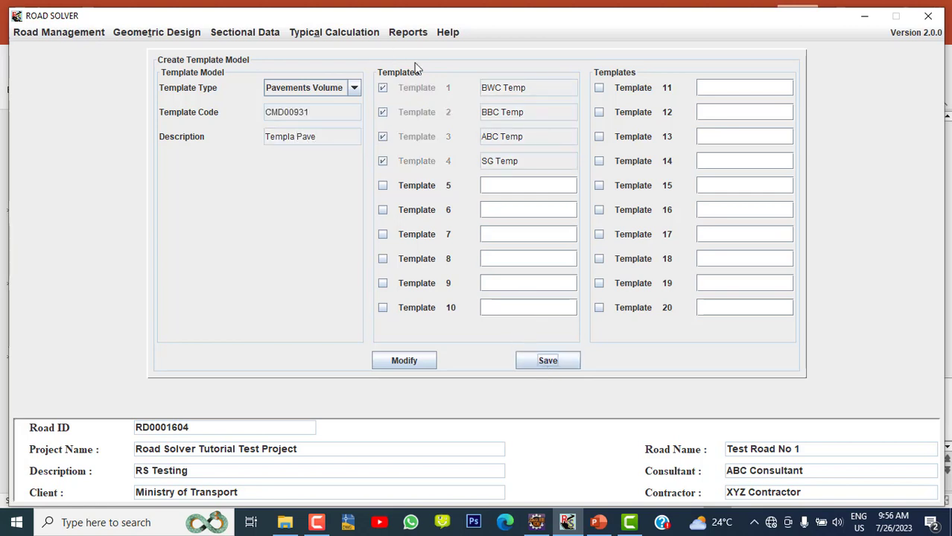
Step: Start creating a template with typical type Pavements Volume for the SG Temp layer
left_click(350, 34)
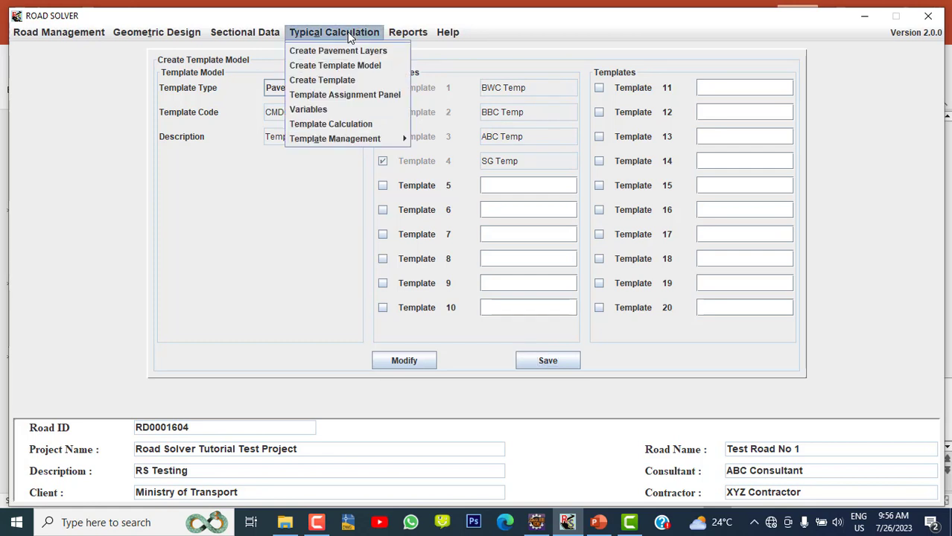
left_click(357, 81)
left_click(209, 70)
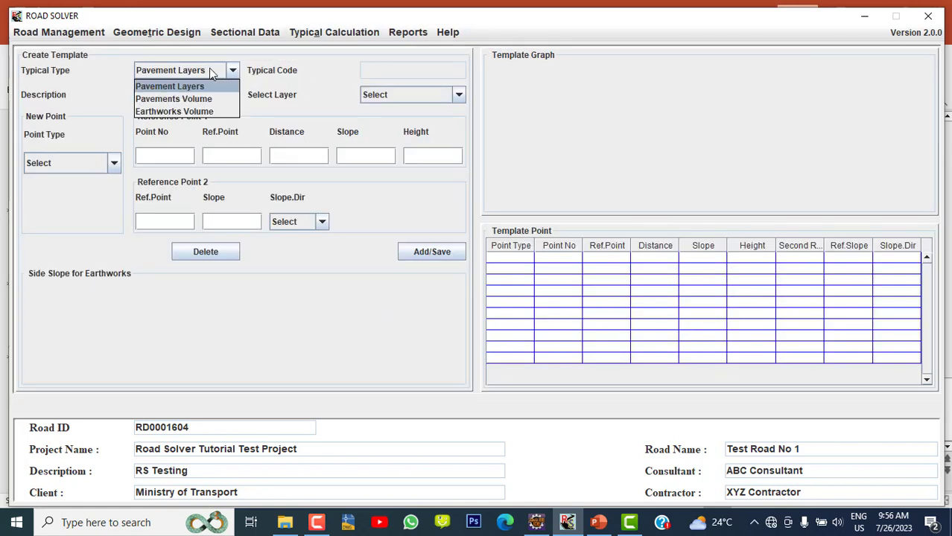
left_click(201, 99)
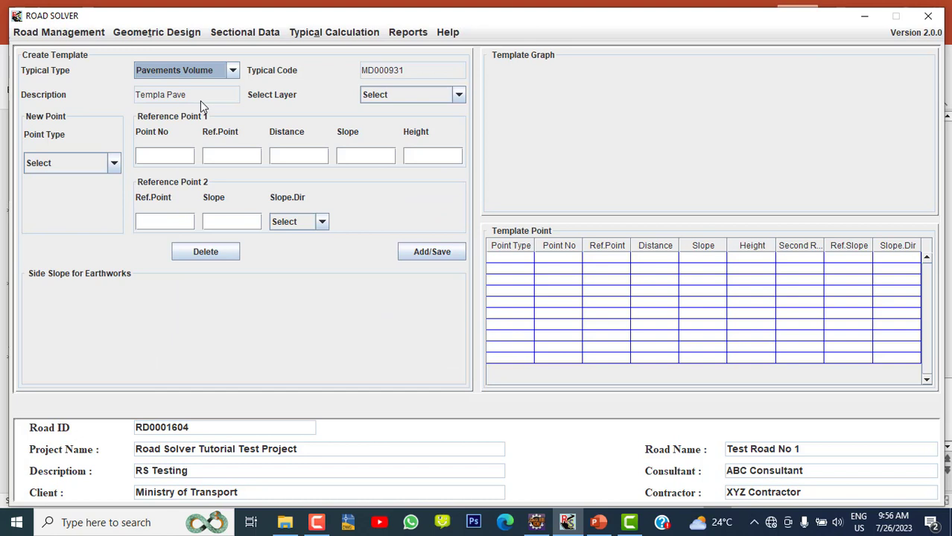
left_click(457, 98)
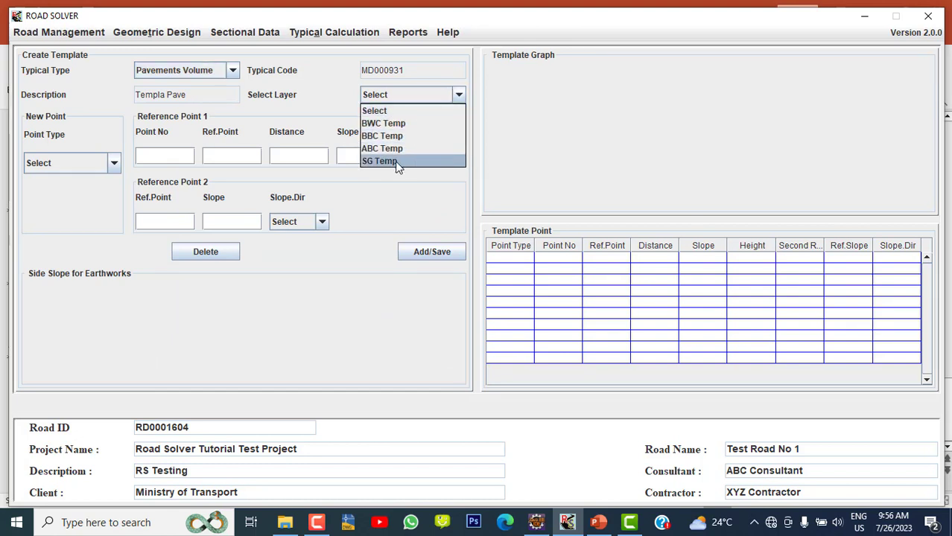
left_click(422, 162)
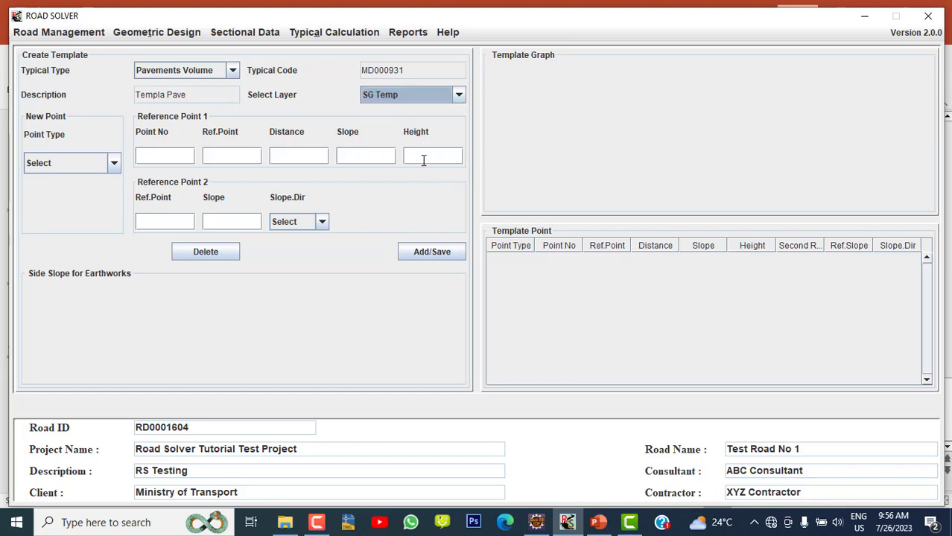
Step: Add the PGL point to the SG Temp template with a distance of 0
left_click(115, 164)
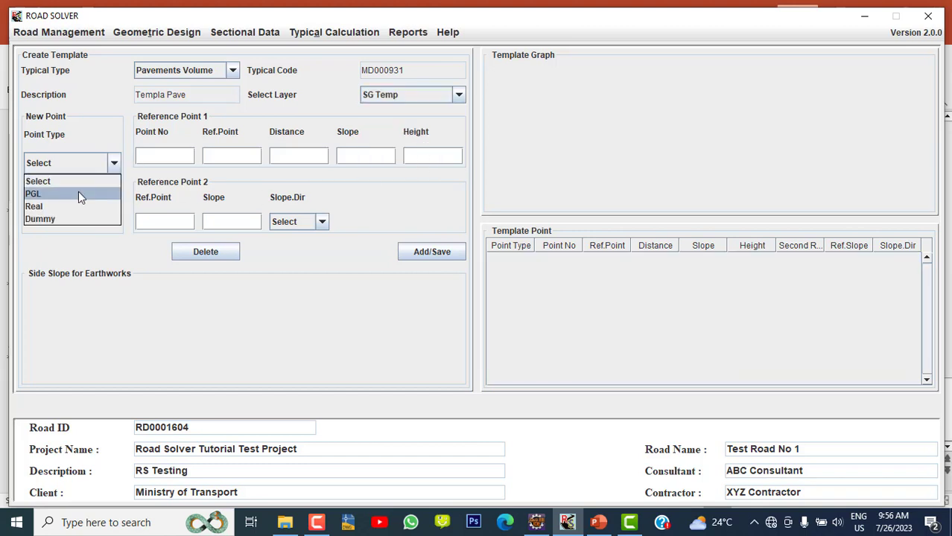
left_click(78, 191)
left_click(284, 150)
type("0")
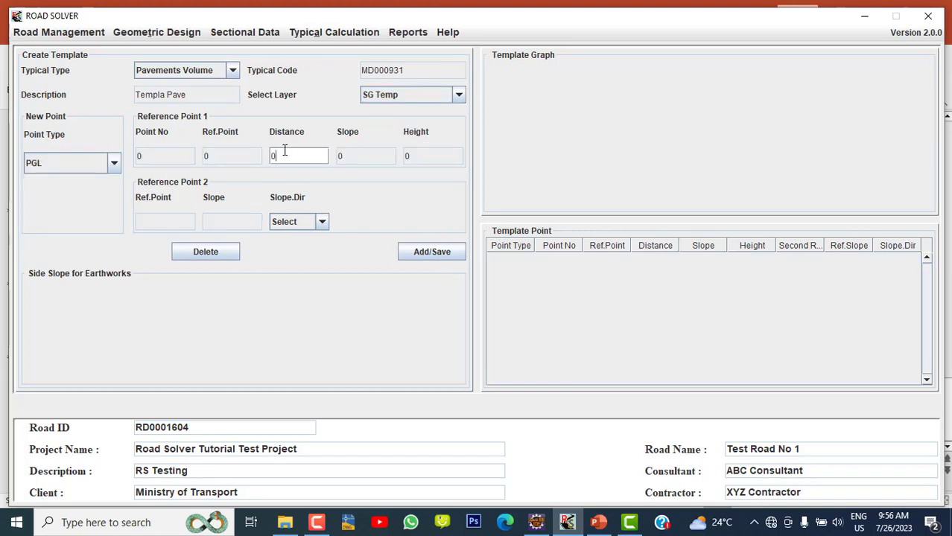
left_click(433, 253)
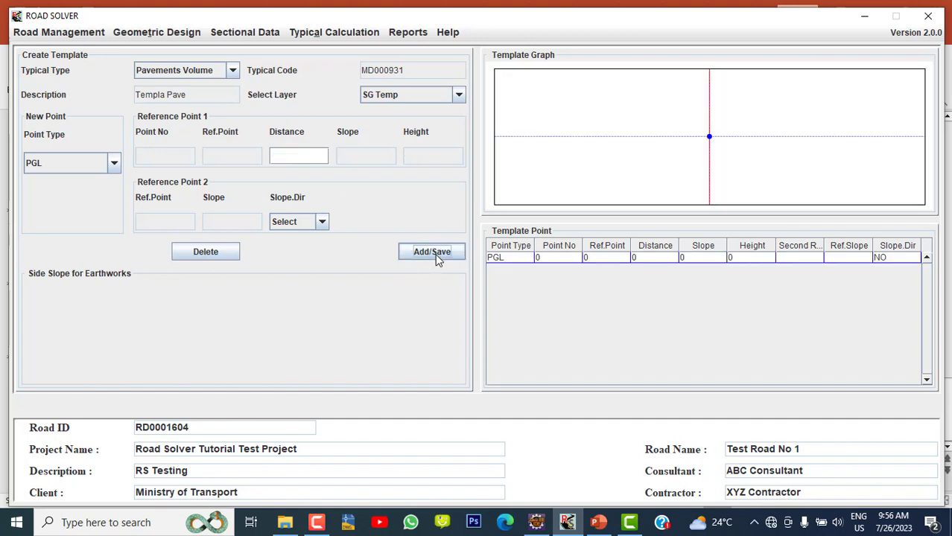
Step: Add Real point 1 referenced to point 0, with distance 0 and height -0.45
left_click(113, 164)
left_click(51, 207)
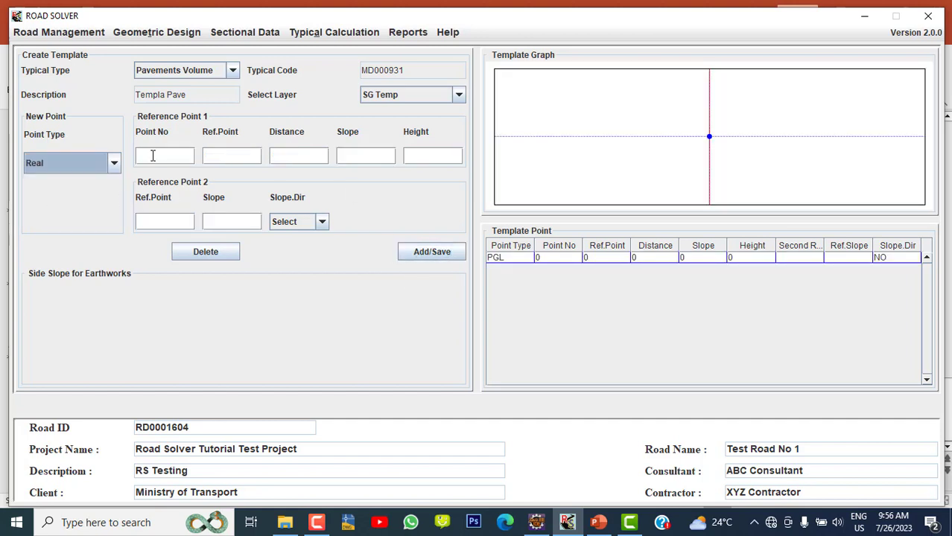
left_click(151, 155)
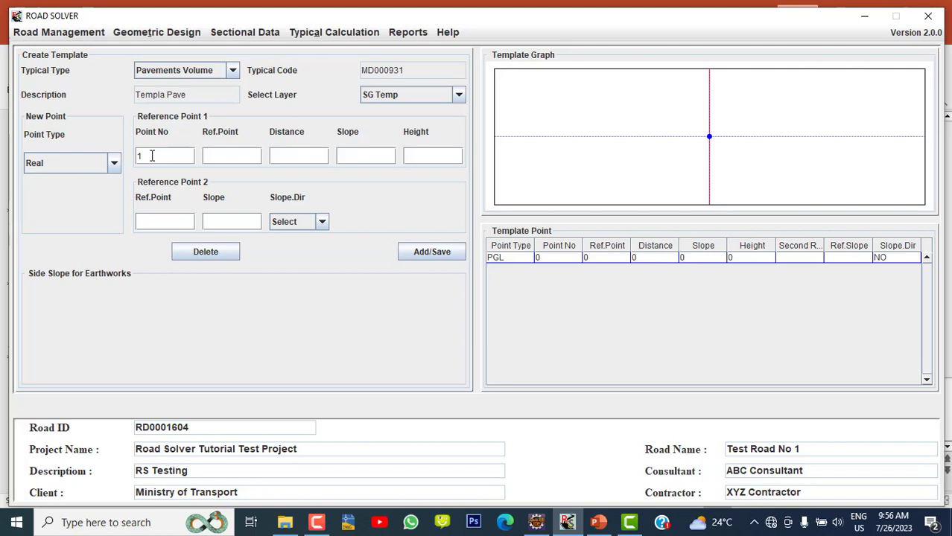
type("0")
type("-0")
type(".45")
left_click(430, 252)
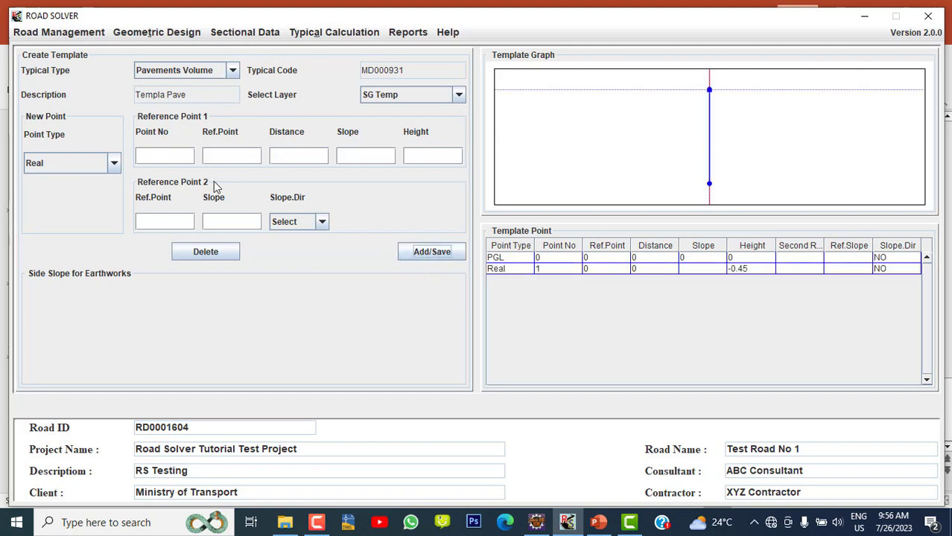
Step: Add Real point 3 referenced to point 0, with distance 5.65 and slope -0.015
left_click(165, 154)
type("0")
type("5.65")
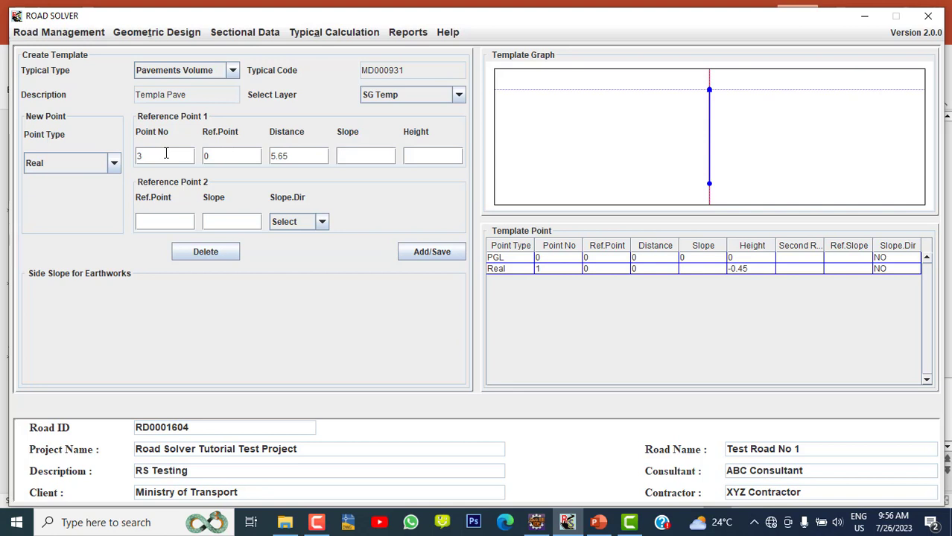
type("-0.015")
left_click(435, 252)
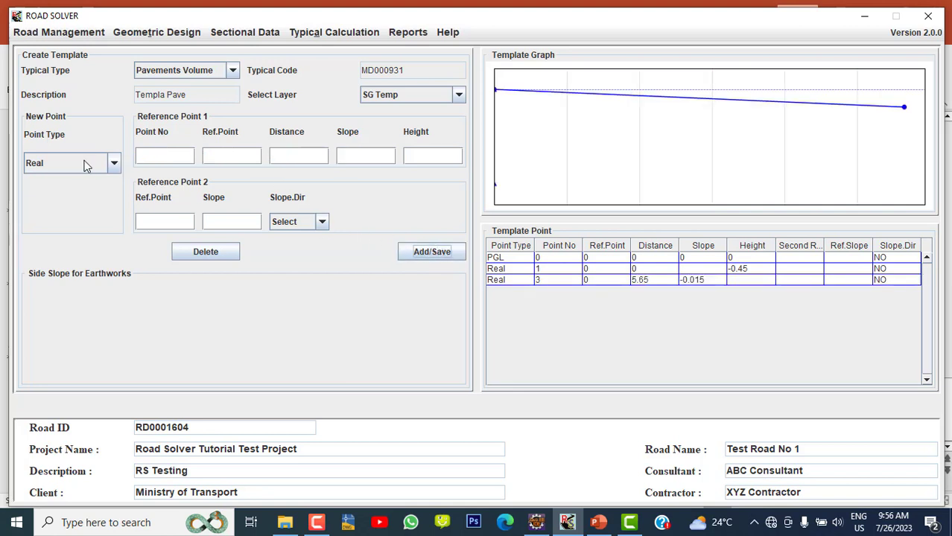
Step: Add Real point 2 from point 1 with distance 0 and slope -0.015, and second reference point 3 with slope -1 and direction Right
left_click(155, 155)
type("2")
type("0")
key("Tab")
type("-0.015")
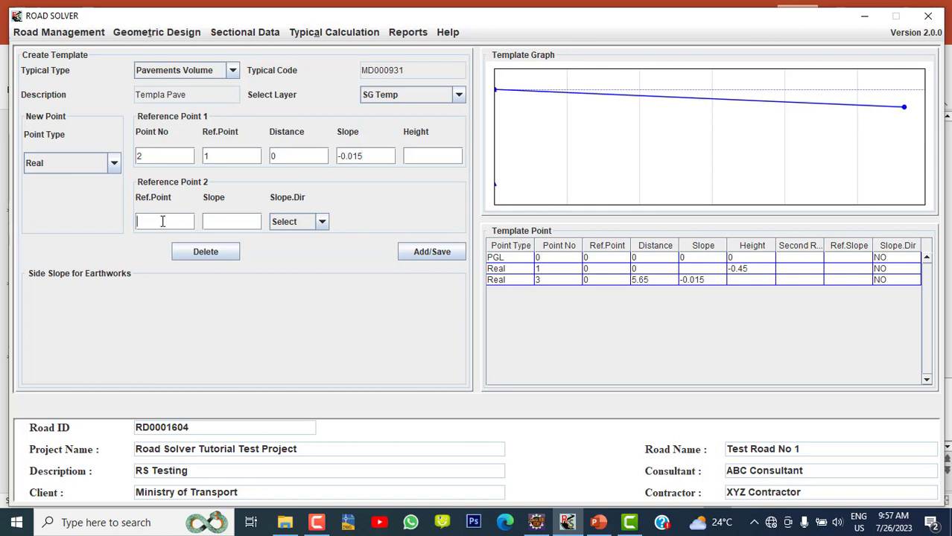
type("-1")
left_click(322, 222)
left_click(309, 263)
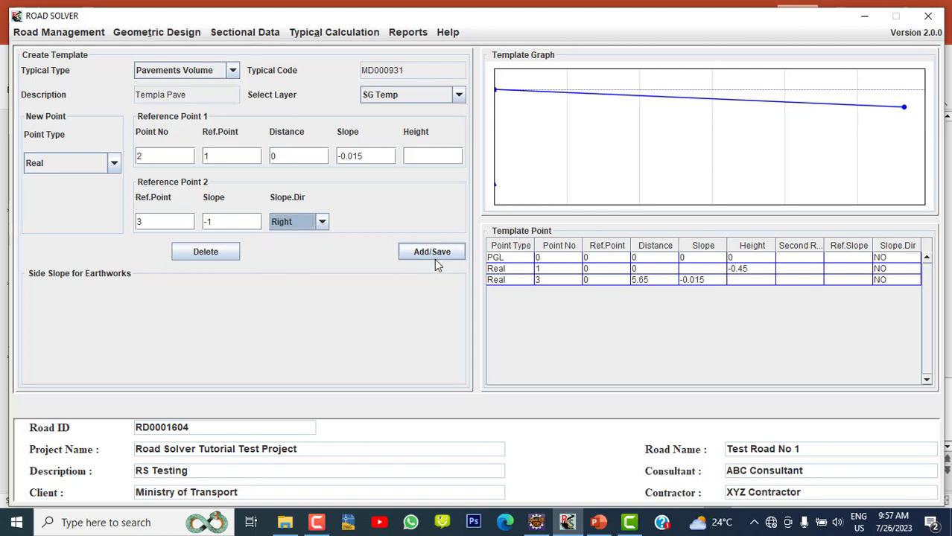
left_click(439, 253)
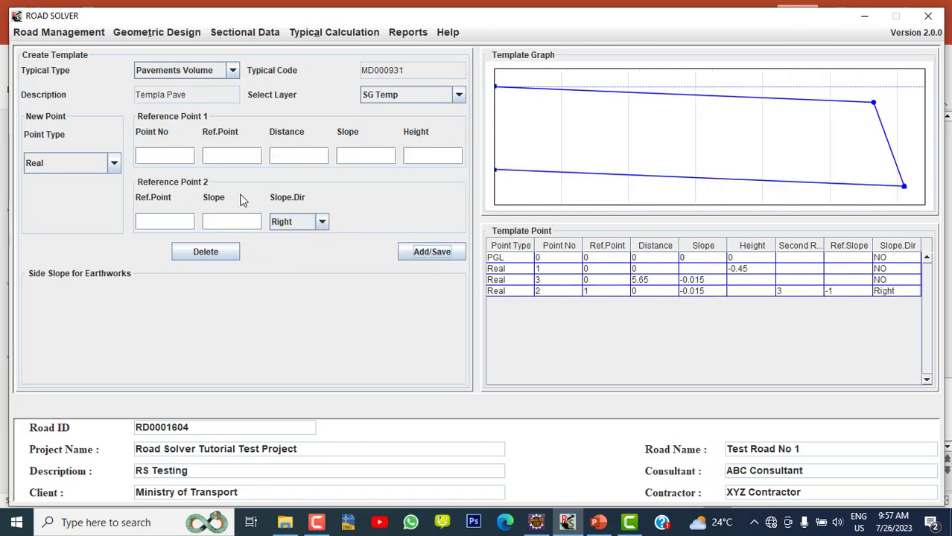
Step: Add Real point 4 referenced to point 3, with distance 0.50 and slope -0.015
left_click(180, 158)
type("30.50")
key("Tab")
type("-0.015")
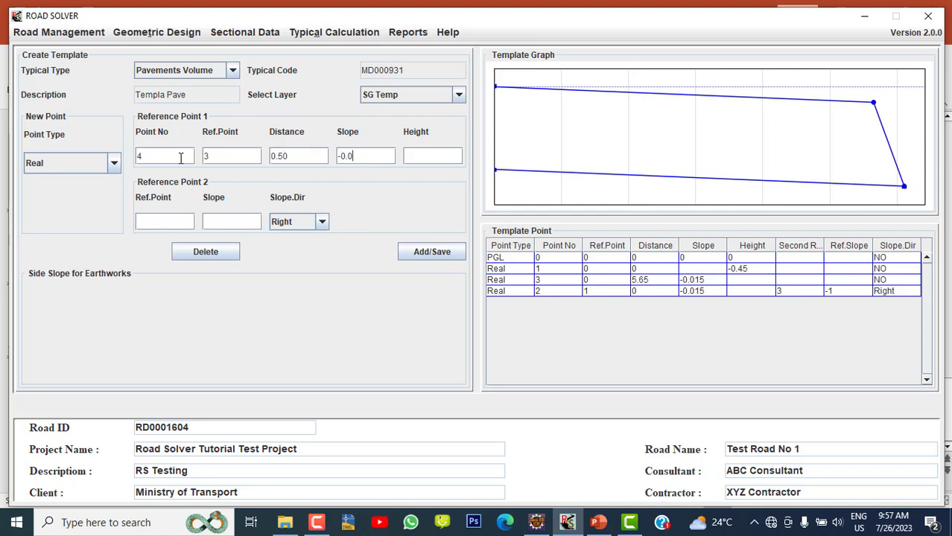
left_click(431, 251)
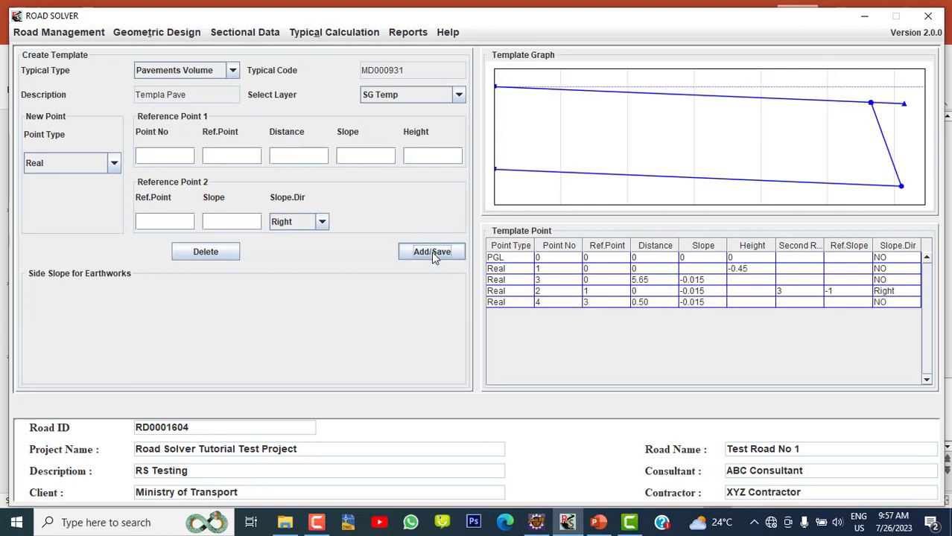
Step: Add Real point 6 referenced to point 3, with distance 0 and height -0.30
left_click(150, 154)
type("-0.30")
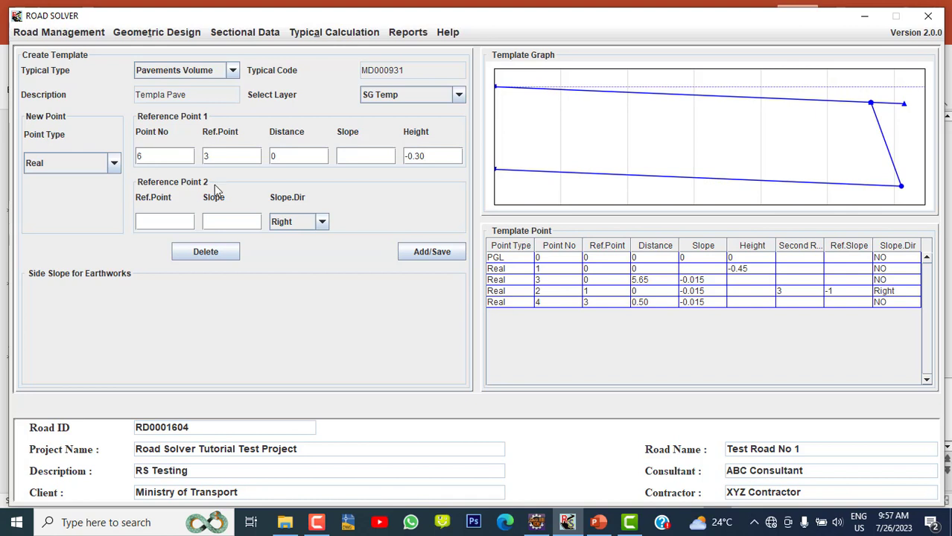
left_click(431, 253)
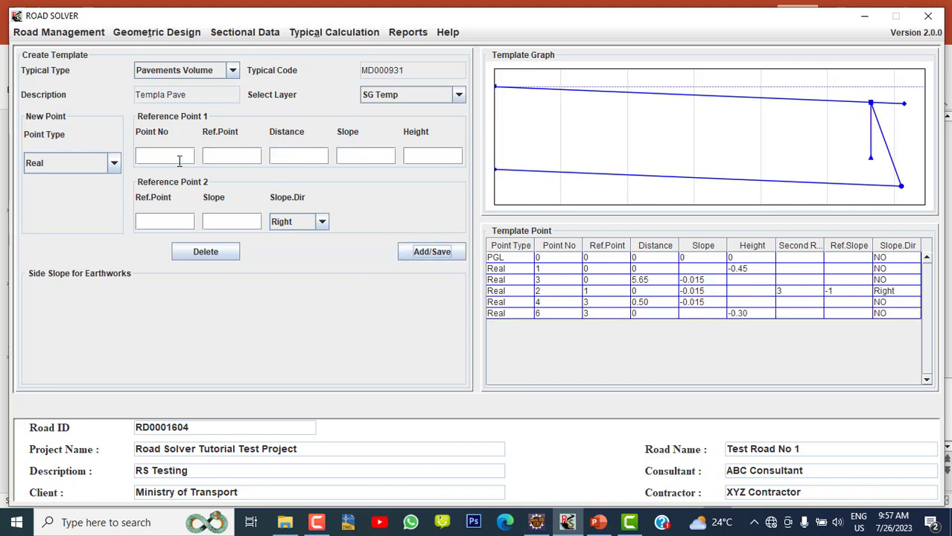
Step: Try to save template point 6 again with its reference point changed to 1
left_click(520, 315)
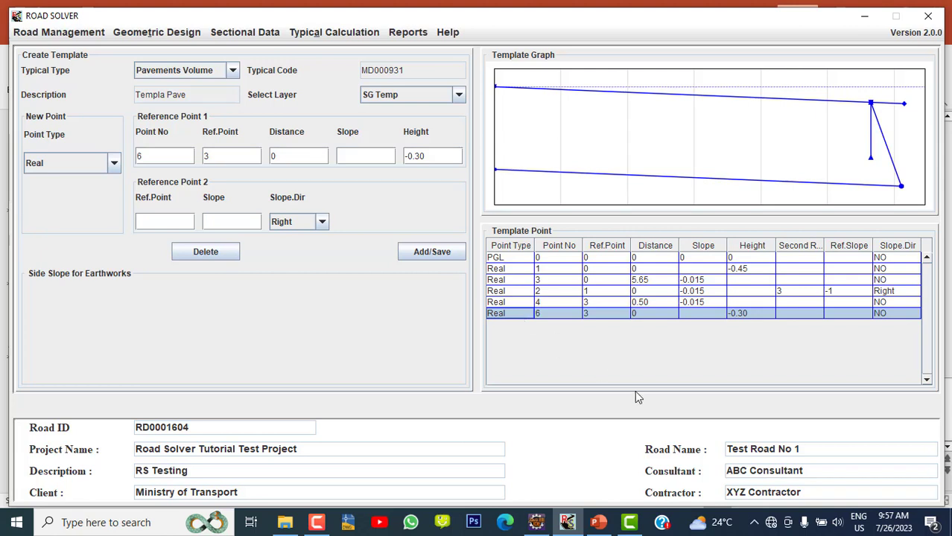
left_click_drag(237, 157, 184, 156)
type("1")
left_click(428, 252)
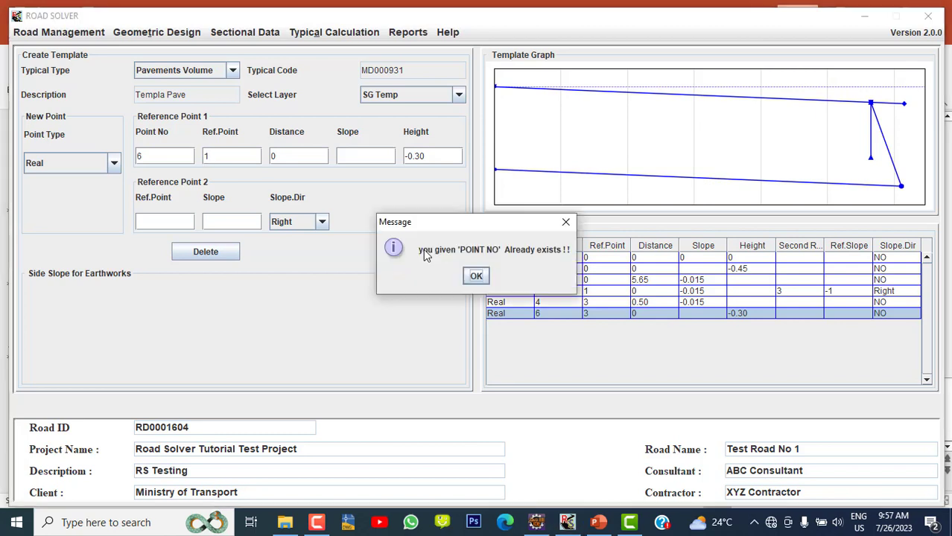
left_click(476, 275)
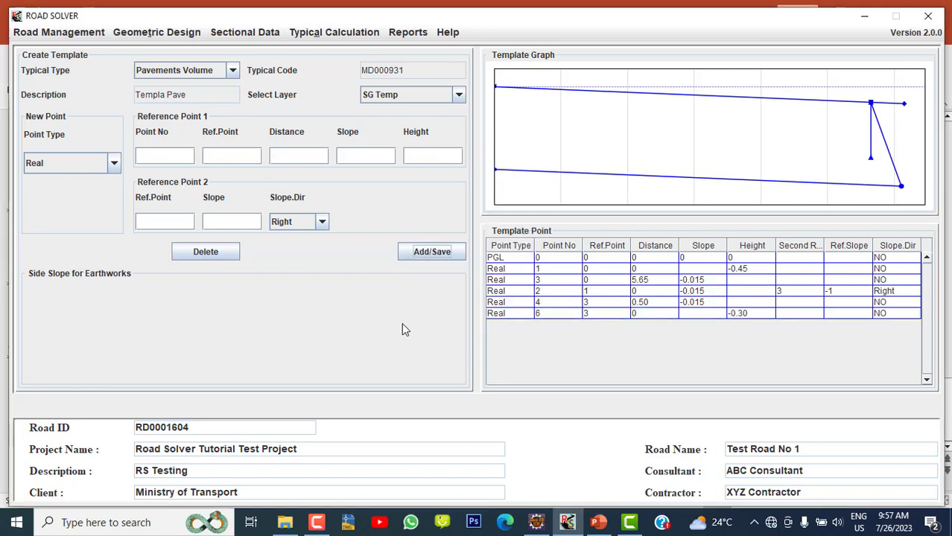
Step: Delete Real point 6 and add it again referenced to point 1, with distance 0 and height -0.30
left_click(498, 316)
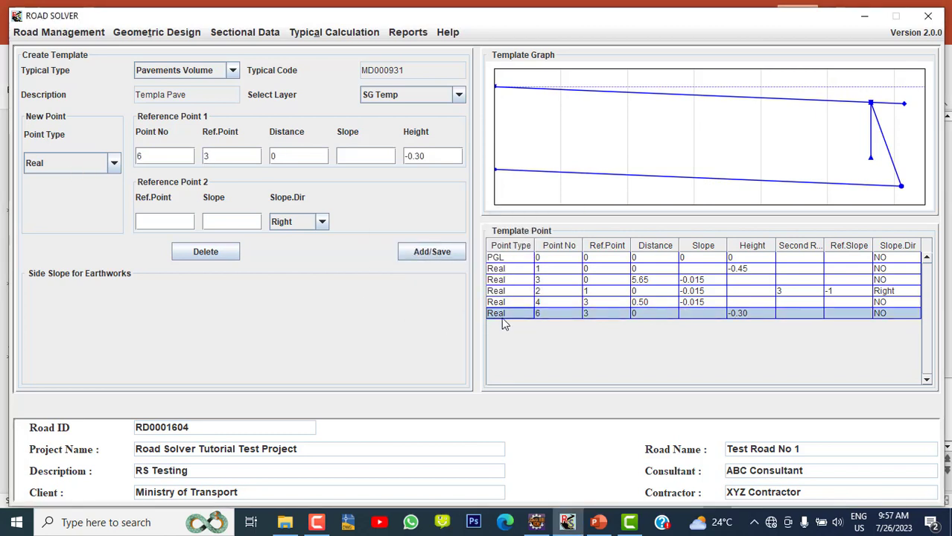
left_click(218, 257)
left_click(460, 292)
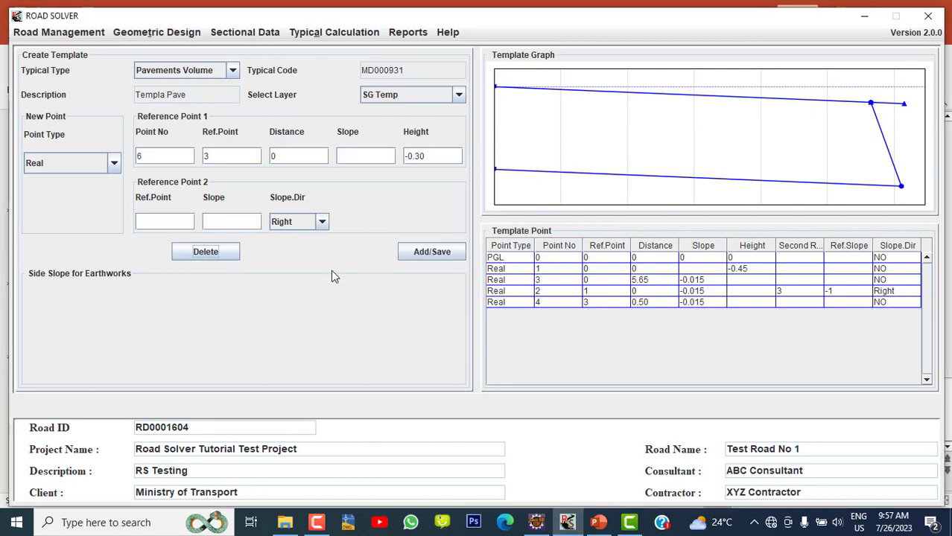
double_click(207, 156)
type("1")
left_click(436, 255)
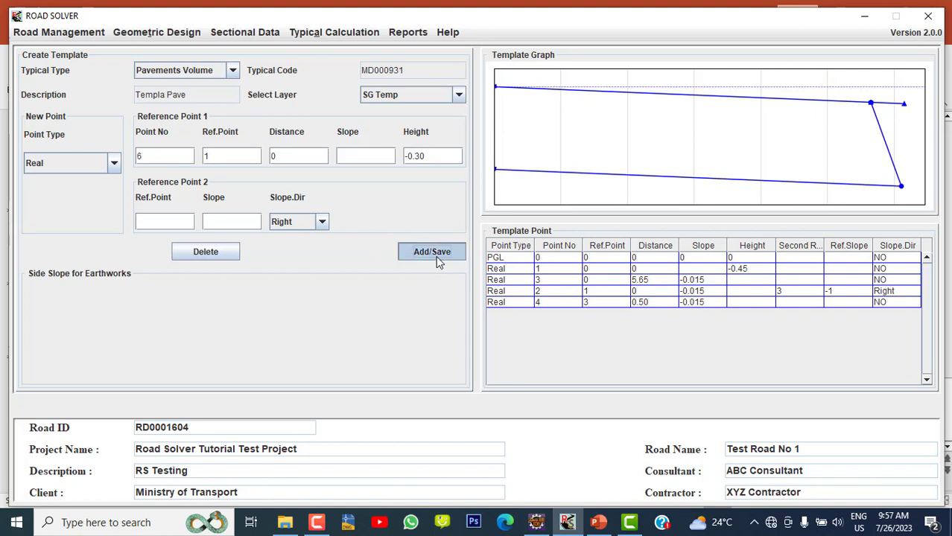
Step: Add Real point 5 from point 6 with distance 0 and slope -0.015, and second reference point 4 with slope -0.16667 and direction Right
left_click(159, 154)
type("5")
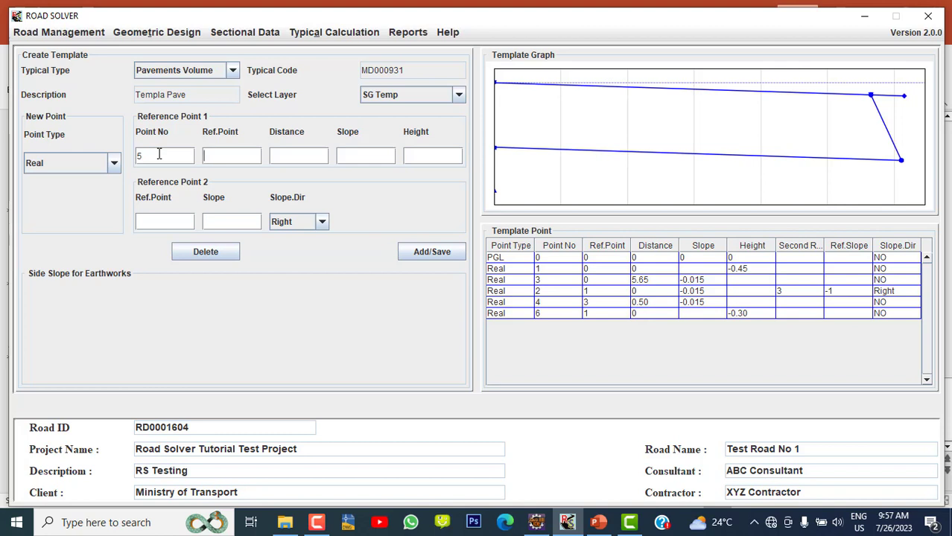
key("Tab")
type("6")
key("Tab")
type("0")
key("Tab")
type("-0.015")
type("-0.16667")
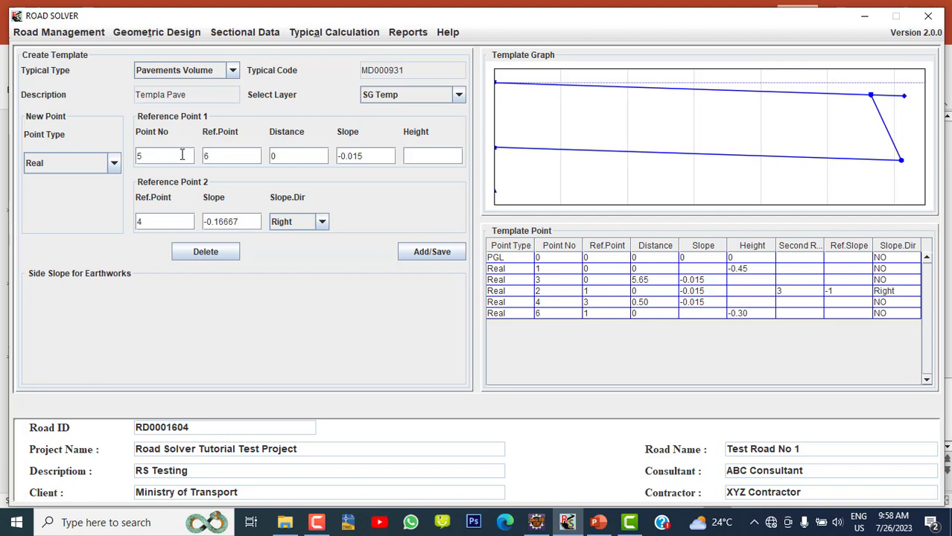
left_click(431, 253)
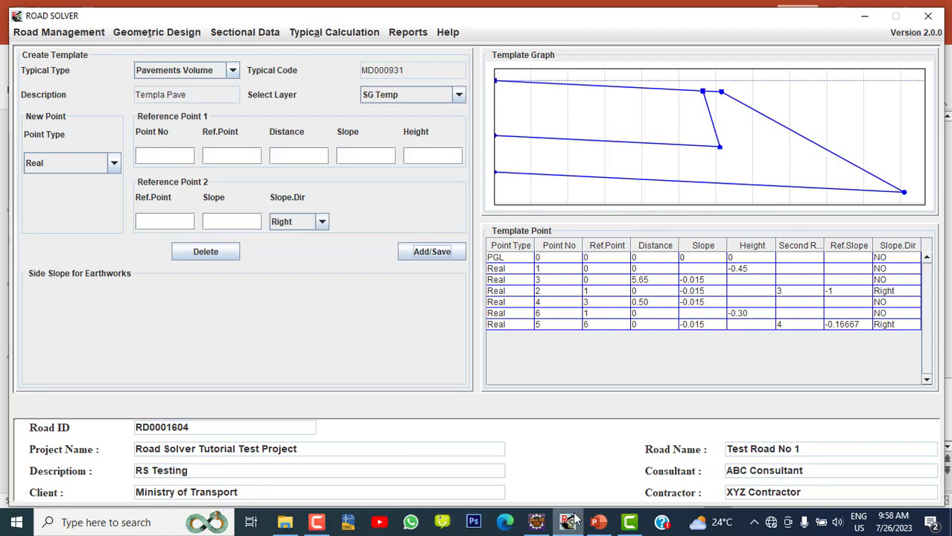
Step: Consult the Creation of Template slide in PowerPoint and, back in Road Solver, add Real point 9 from point 0 with distance -5.65 and slope -0.015
left_click(599, 524)
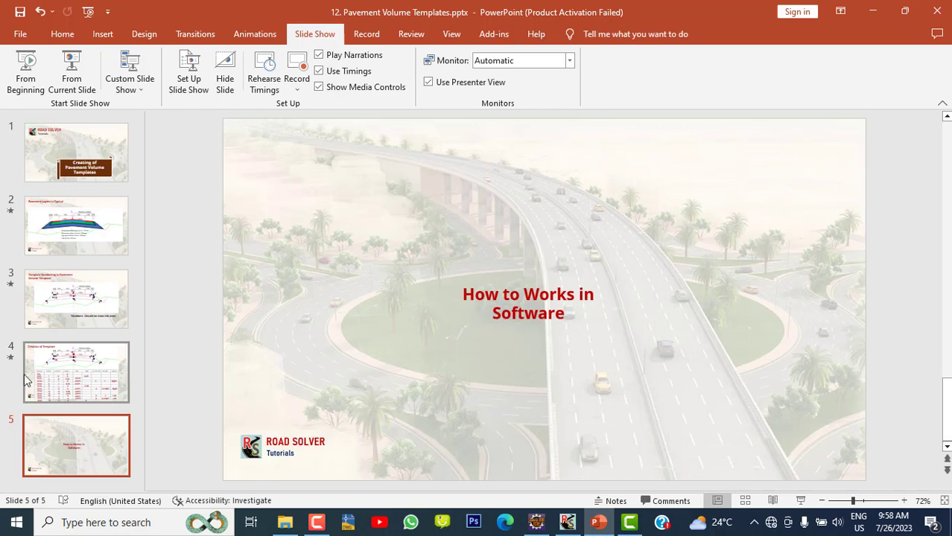
left_click(102, 383)
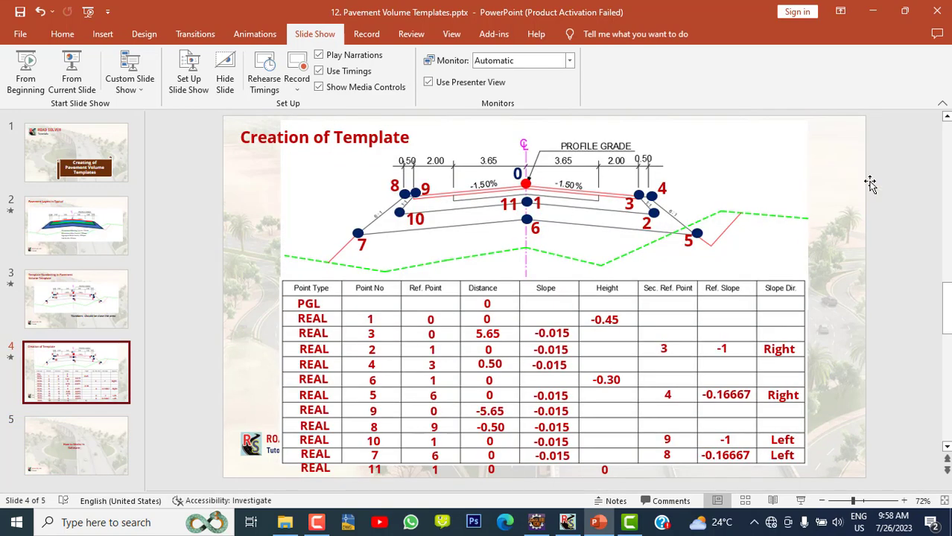
left_click(873, 11)
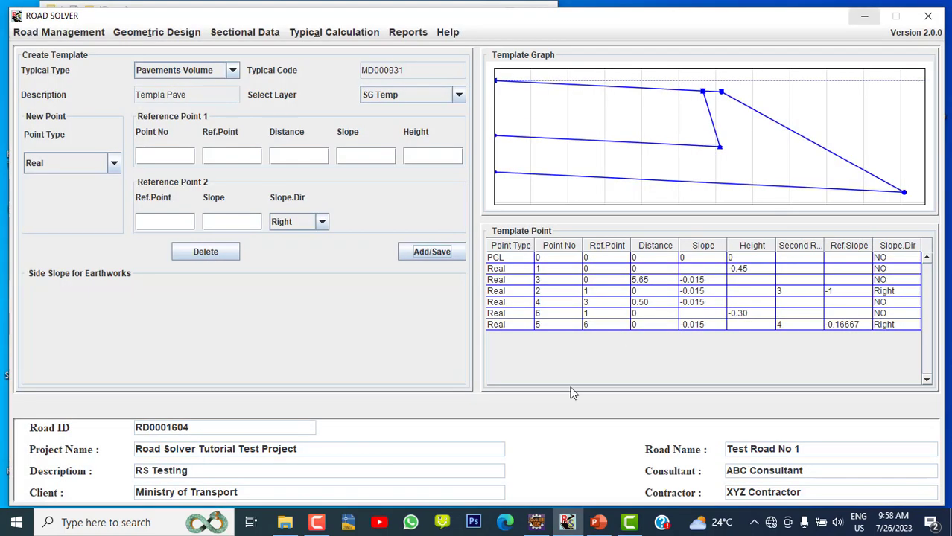
left_click(156, 158)
type("9")
type("0")
key("Tab")
type("-5.65")
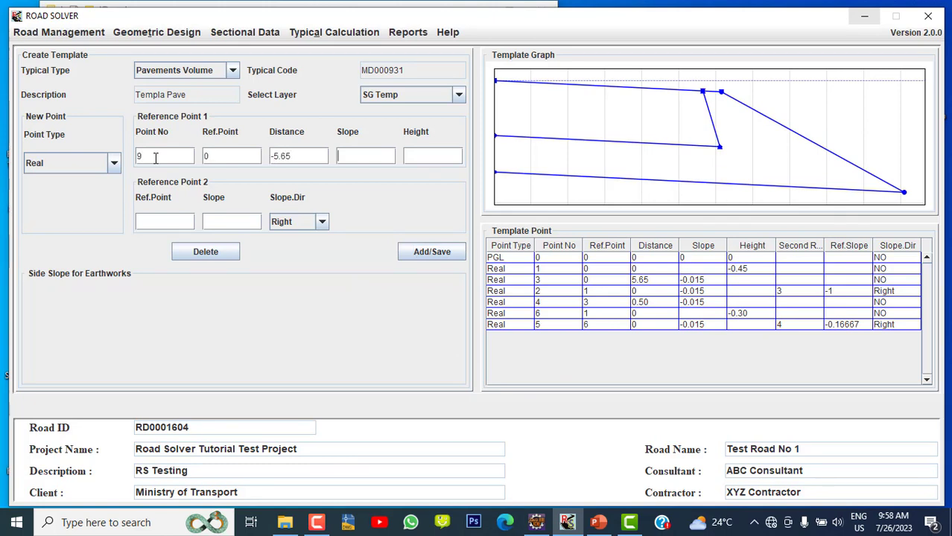
type("-0.015")
left_click(410, 253)
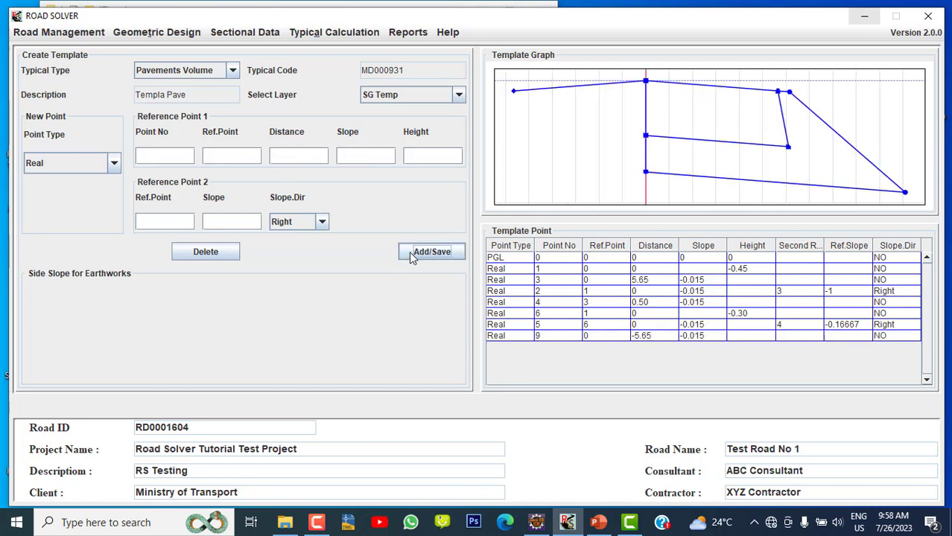
Step: Add Real point 10 from point 1 with distance 0 and slope -0.015, and second reference point 9 with slope -1 and direction Left
left_click(179, 159)
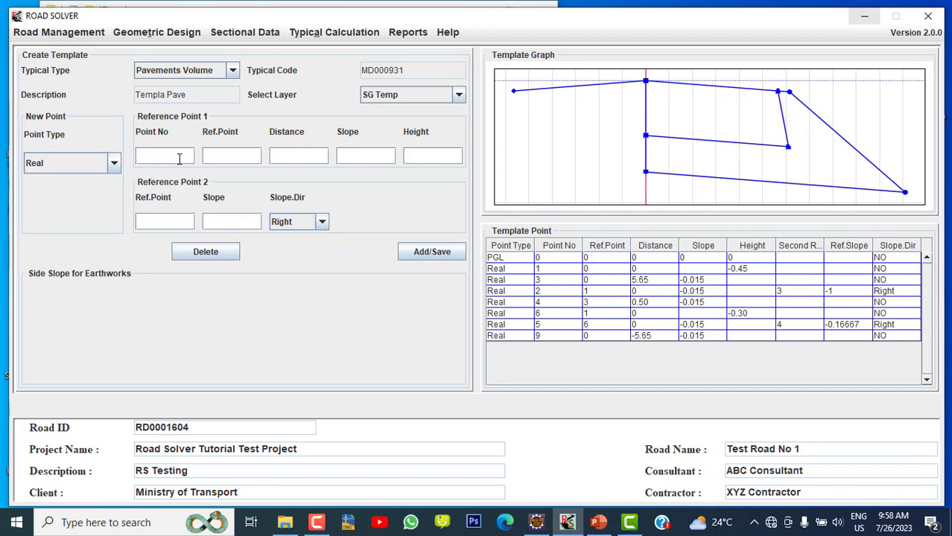
type("10")
key("Tab")
type("1")
key("Tab")
type("0")
type("-0.015")
type("9")
type("-1")
left_click(321, 222)
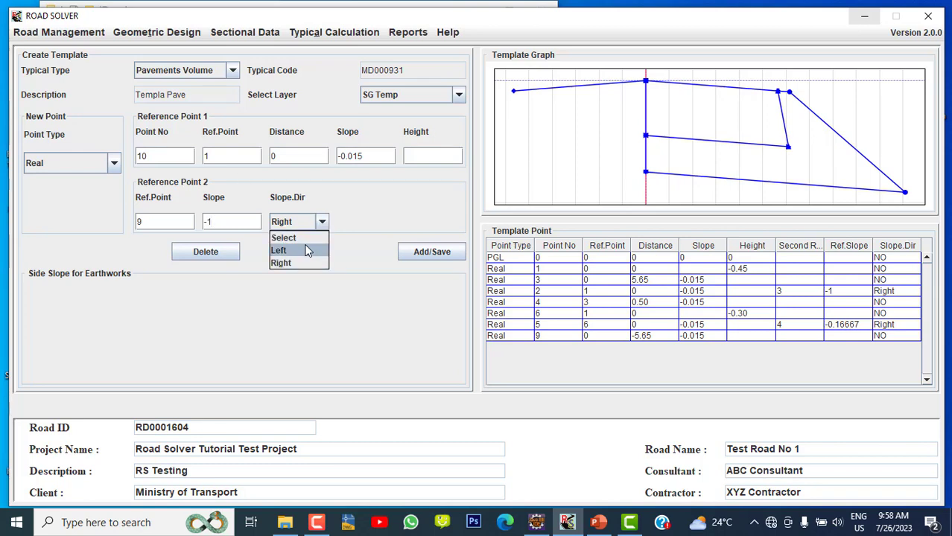
left_click(308, 250)
left_click(425, 252)
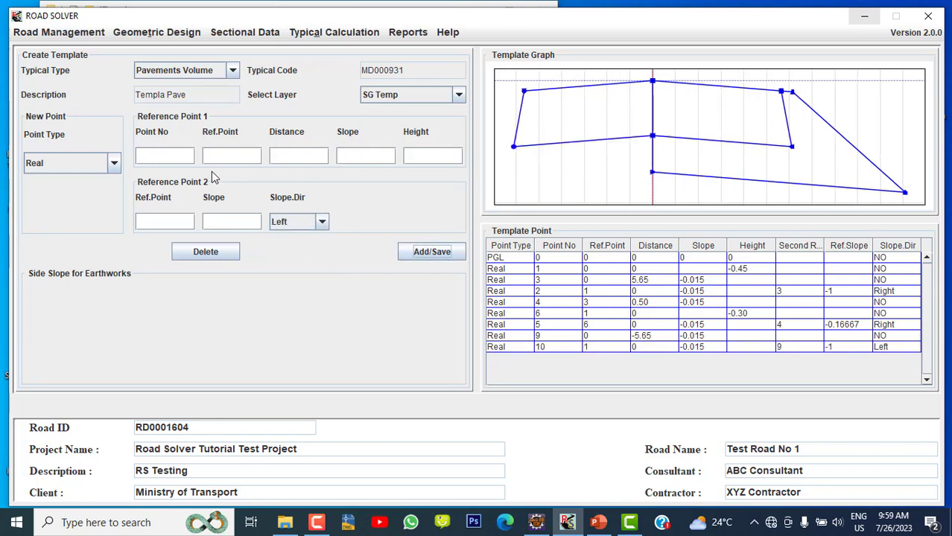
Step: Add Real point 8 referenced to point 9, with distance -0.50 and slope -0.015
left_click(168, 156)
type("8")
type("9")
key("Tab")
type("-0.50")
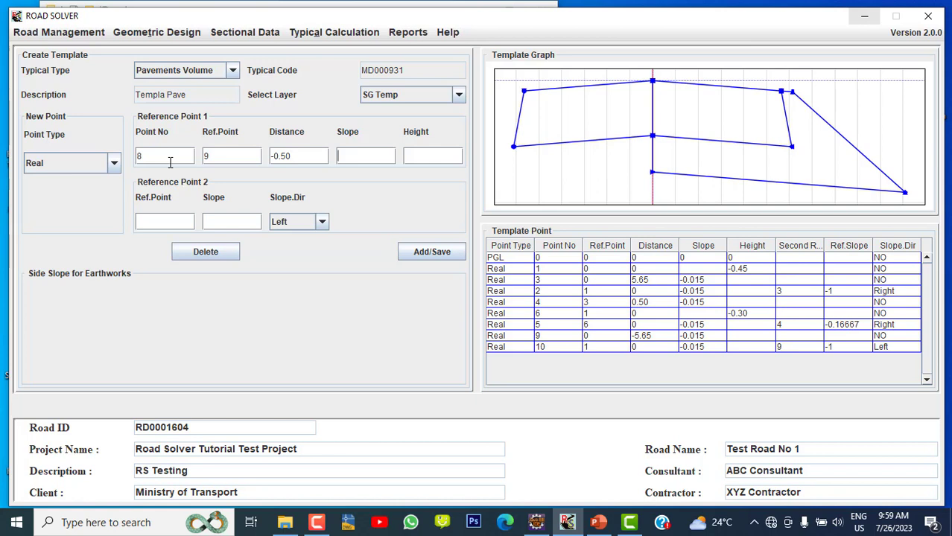
key("Tab")
type("-0.015")
left_click(445, 254)
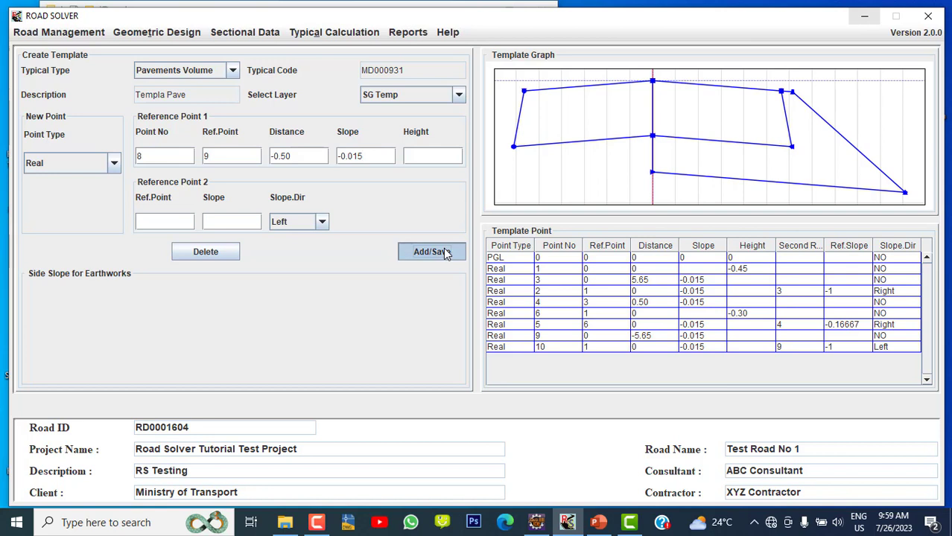
Step: Add Real point 7 from point 6 with distance 0 and slope -0.015, and second reference point 8 with slope -0.16667 and direction Left
left_click(150, 157)
type("7")
key("Tab")
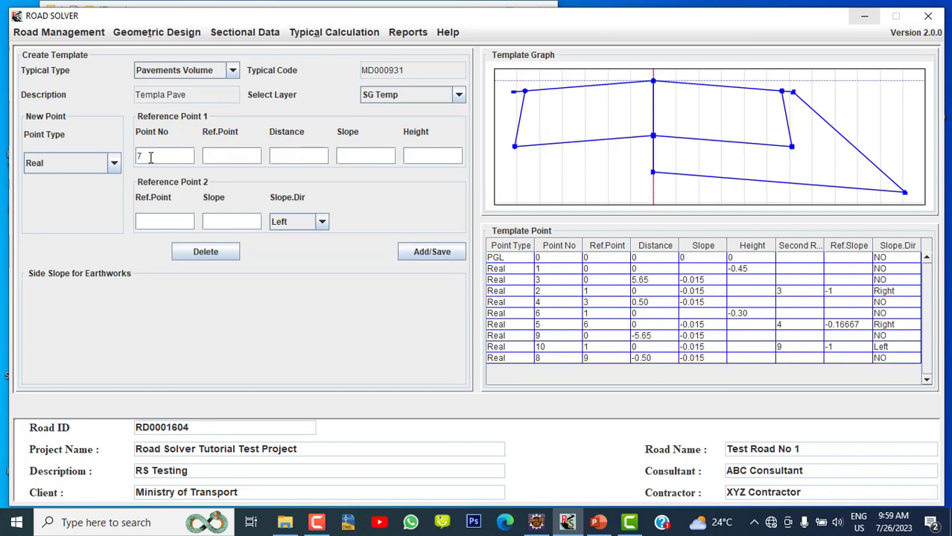
type("6")
type("0")
key("Tab")
type("-0.015")
left_click(171, 221)
type("8")
key("Tab")
type("-0.16667")
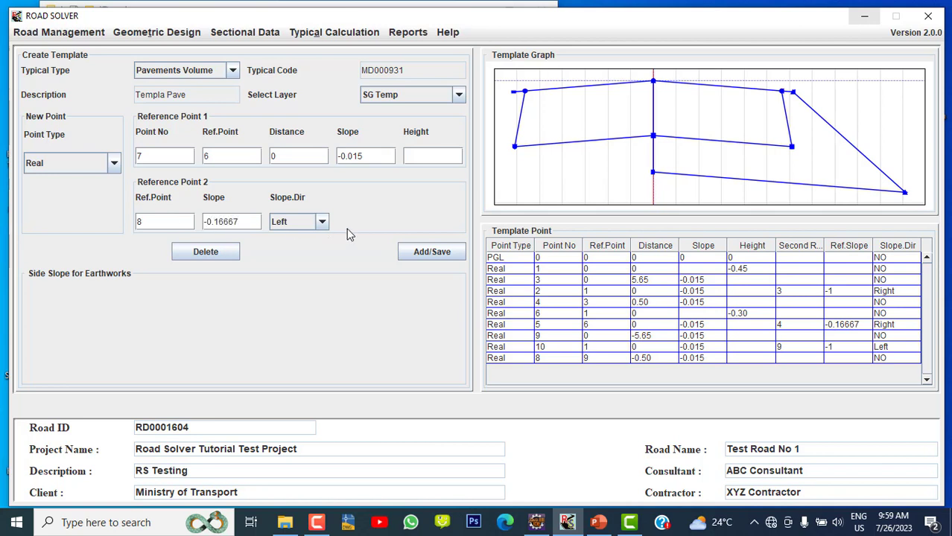
left_click(447, 253)
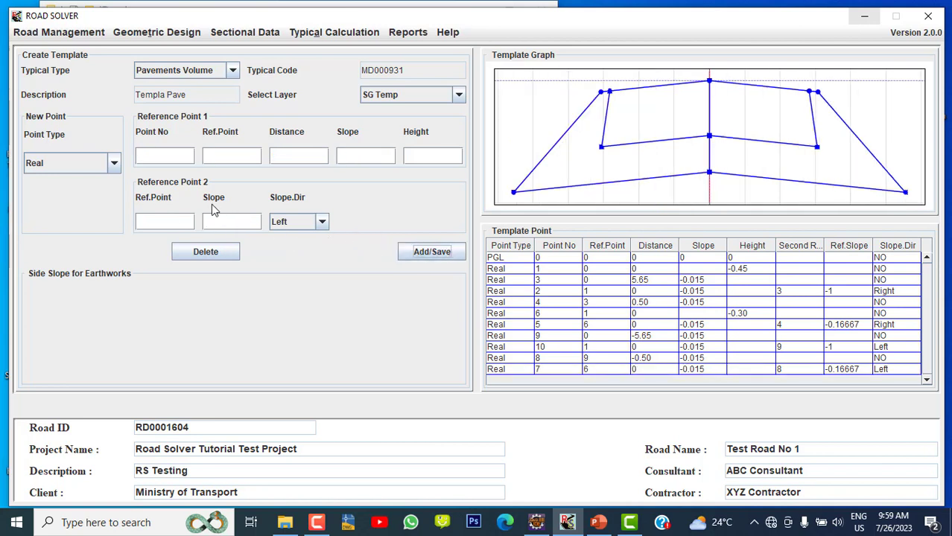
Step: Add Real point 11 referenced to point 1, with distance 0 and height 0
left_click(179, 161)
type("11")
type("1")
type("0")
key("Tab")
key("Tab")
type("0")
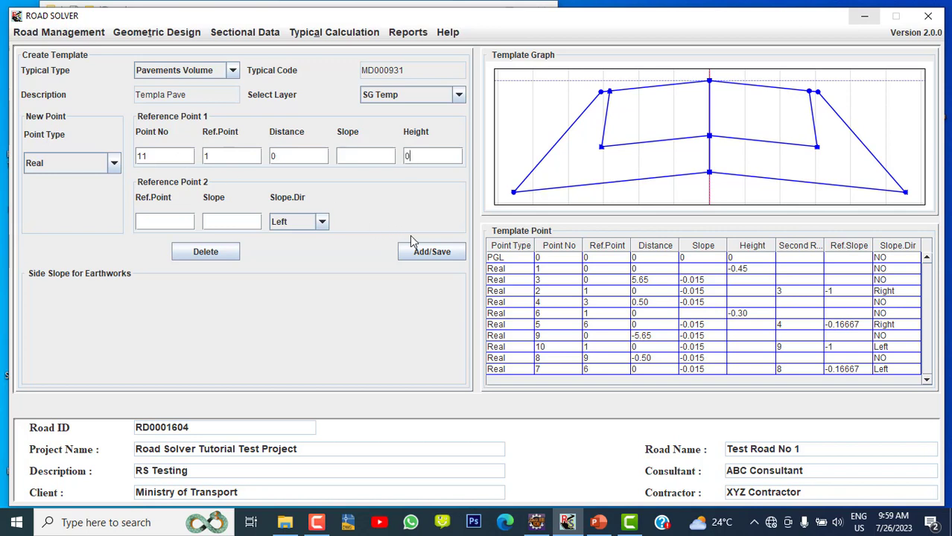
left_click(428, 255)
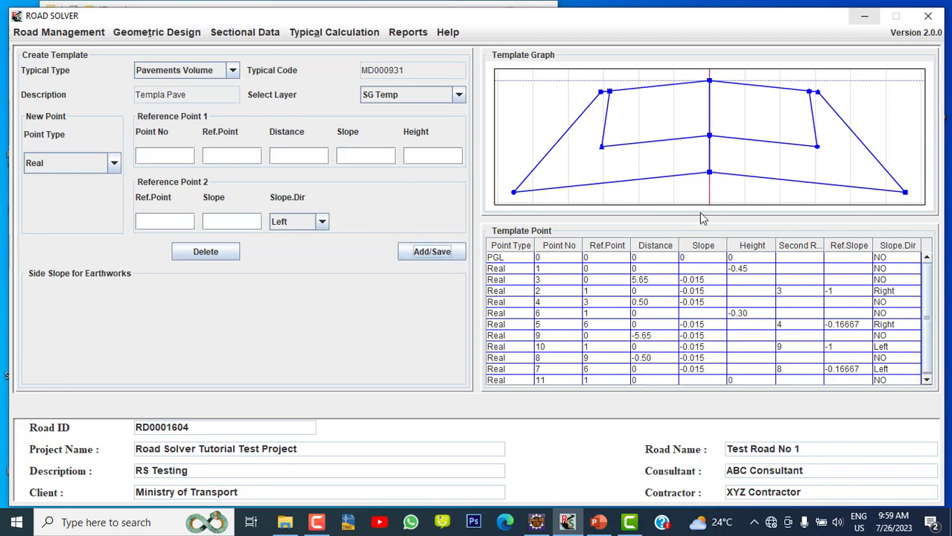